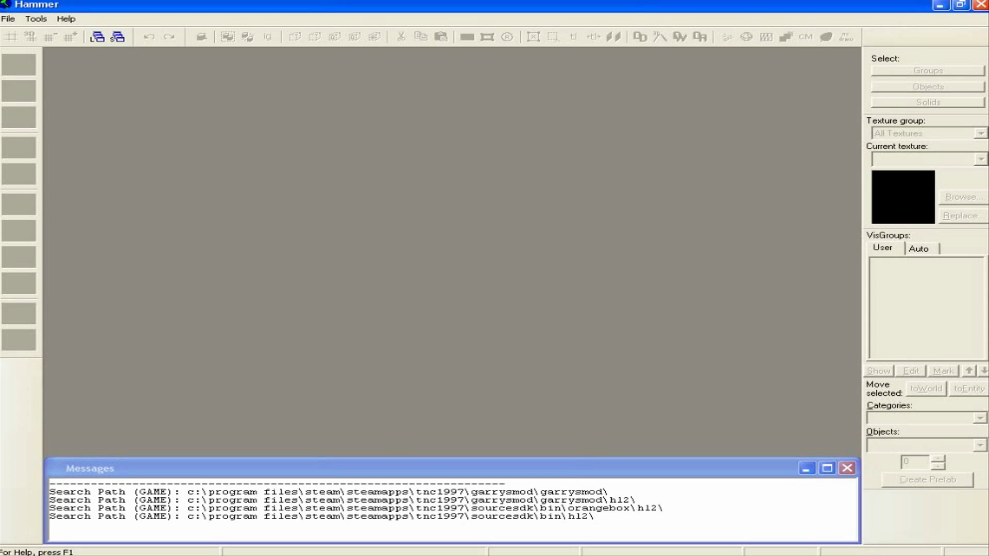
Step: Close the Messages window and create a new empty map
left_click(847, 468)
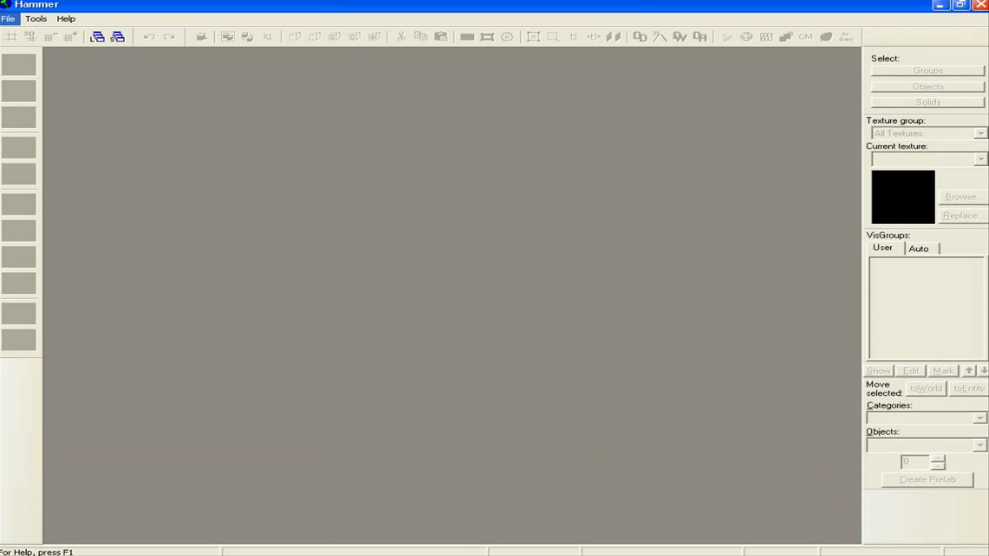
left_click(9, 18)
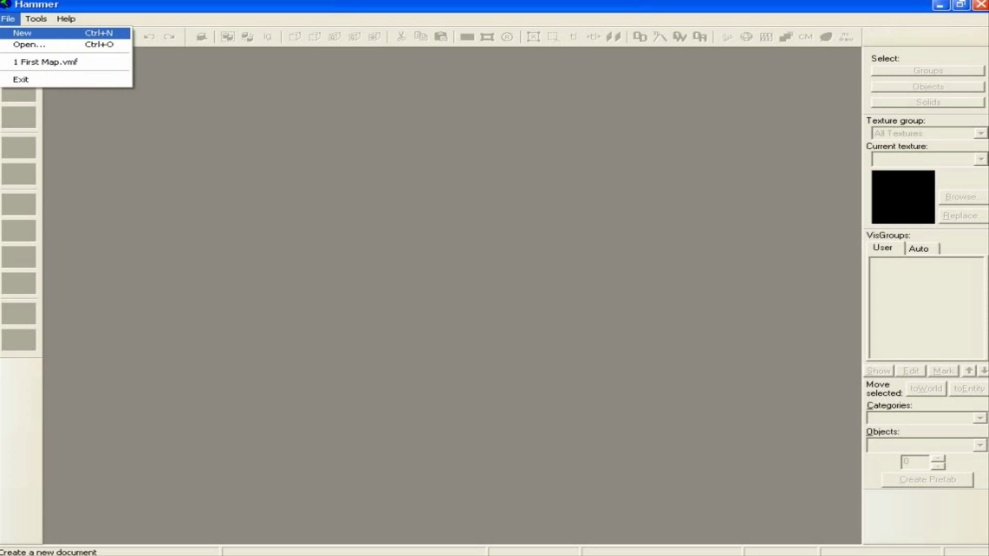
key("Return")
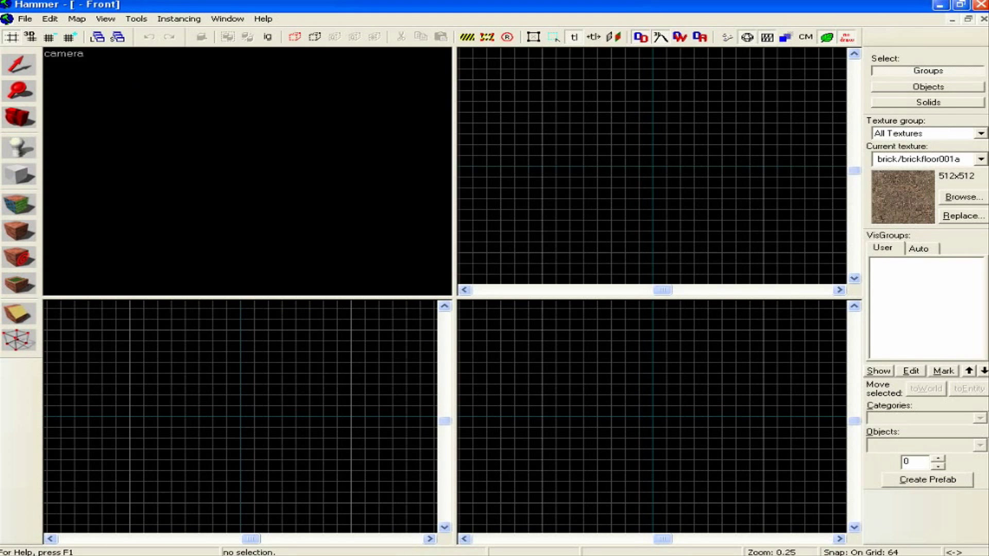
Step: Open the editor's configuration options
key("alt+f")
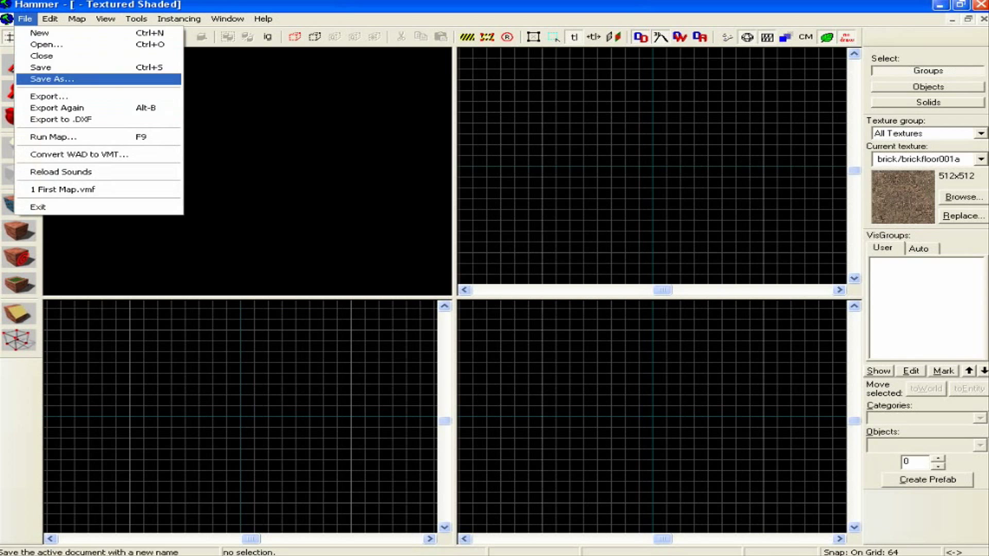
mouse_move(77, 19)
key("Right")
key("Right")
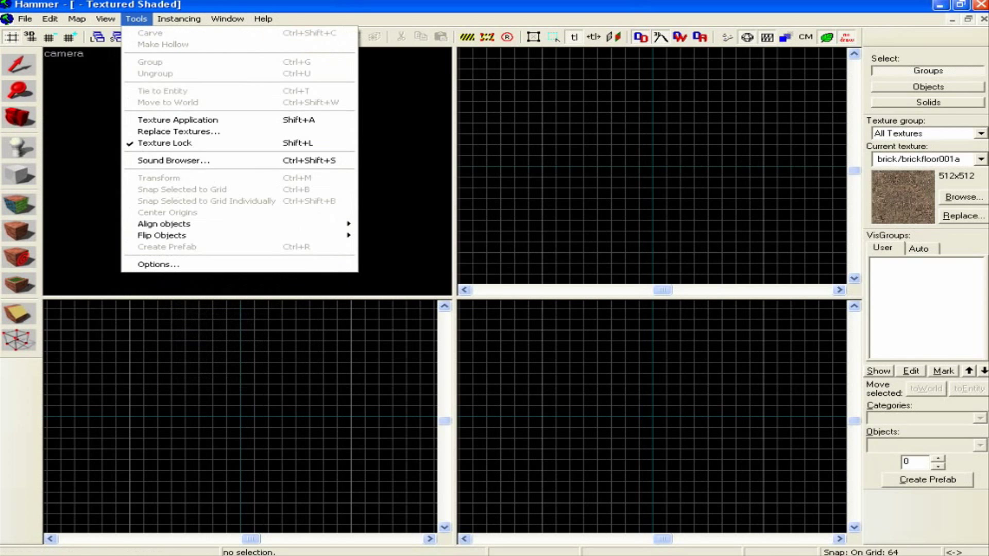
key("Down")
key("Up")
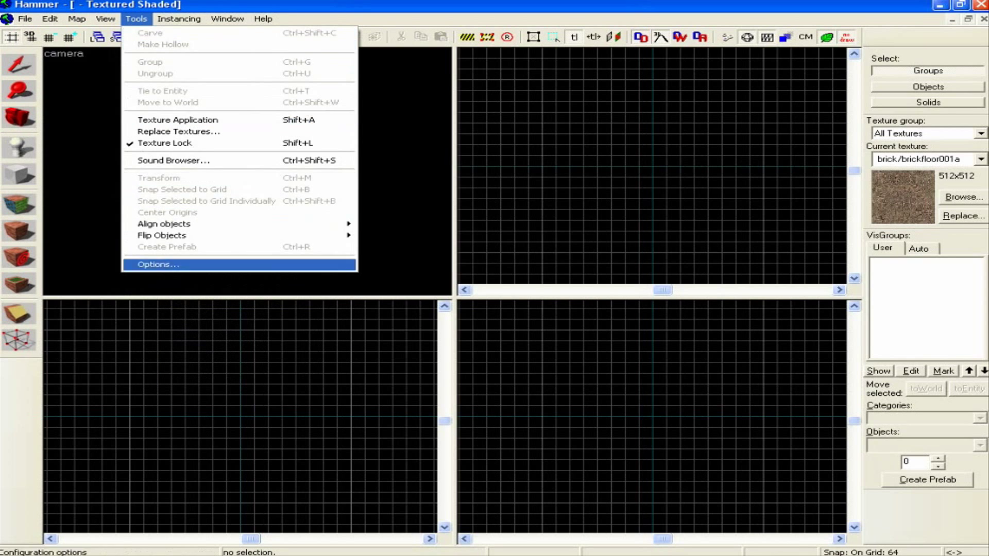
key("Return")
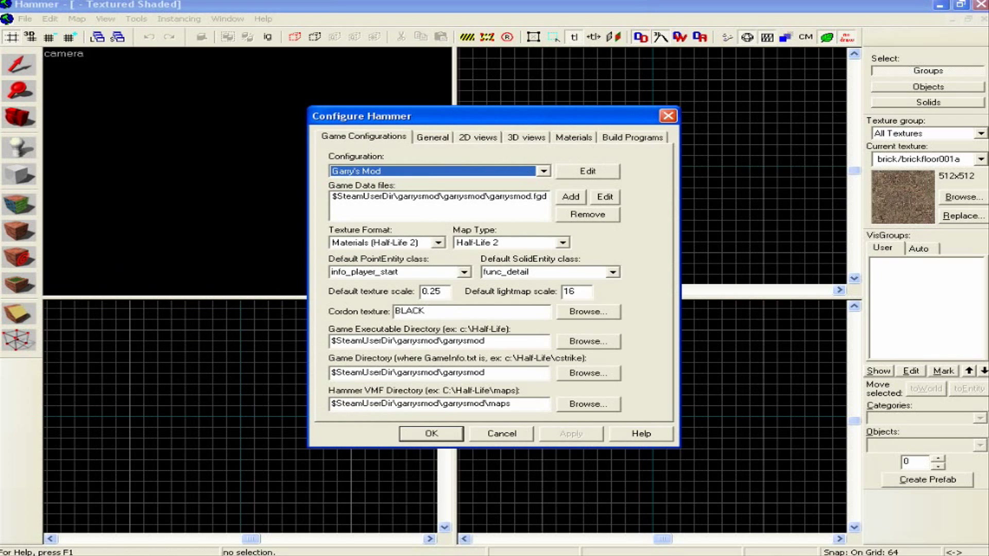
Step: Check the list of available game configurations and choose Garry's Mod as the active configuration
key("alt+Down")
key("Return")
key("Tab")
key("space")
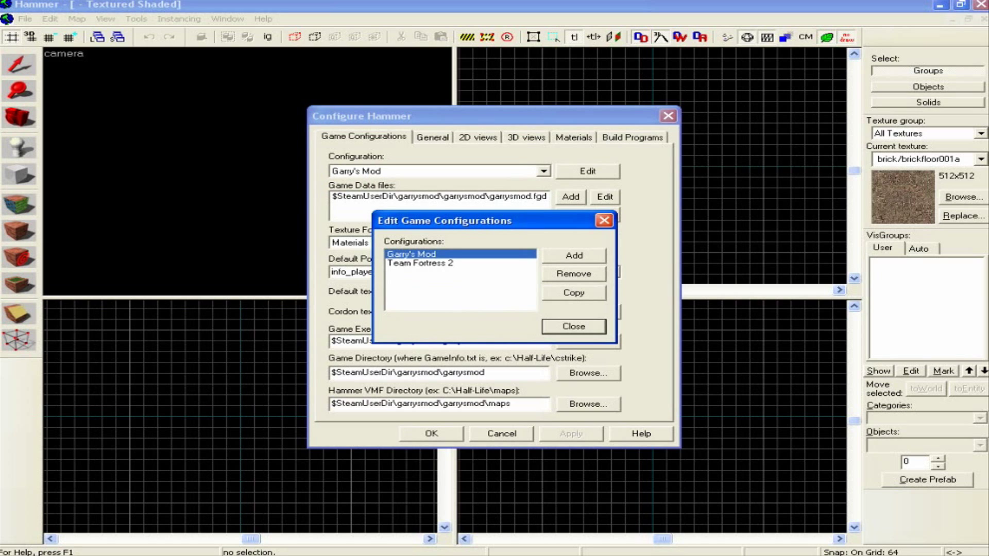
left_click(573, 327)
left_click(544, 171)
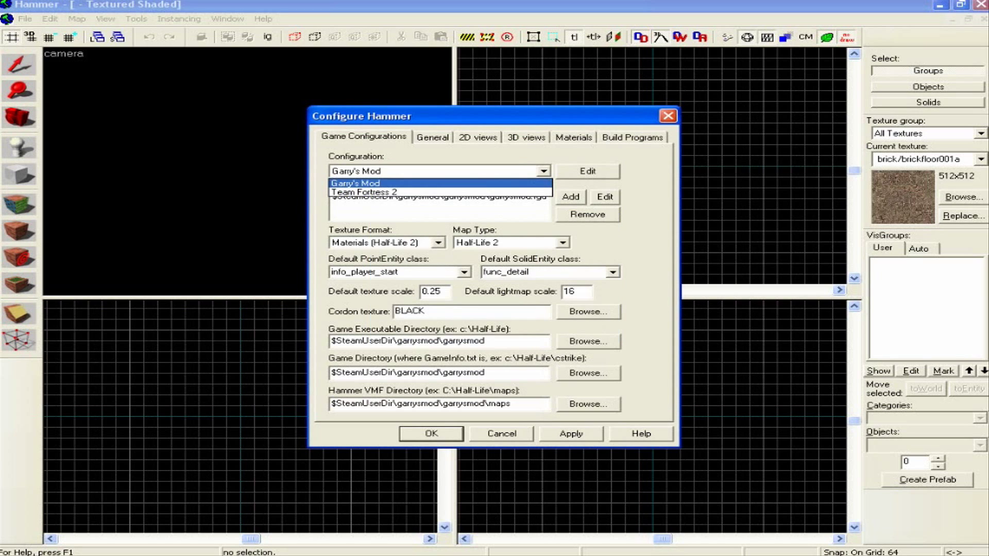
key("Return")
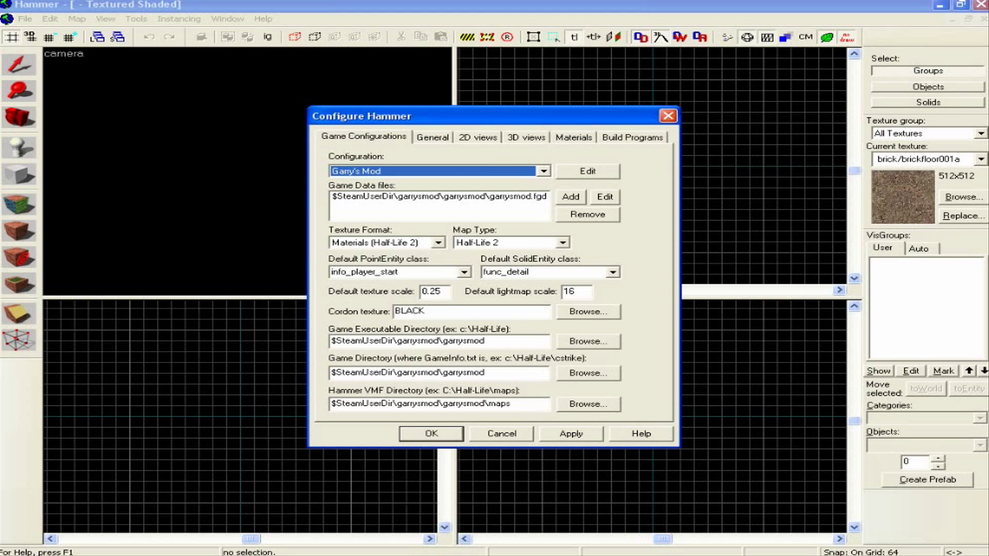
Step: Keep the Materials (Half-Life 2) texture format and choose info_player_start and func_detail as default point and solid entity classes
left_click(439, 243)
left_click(438, 243)
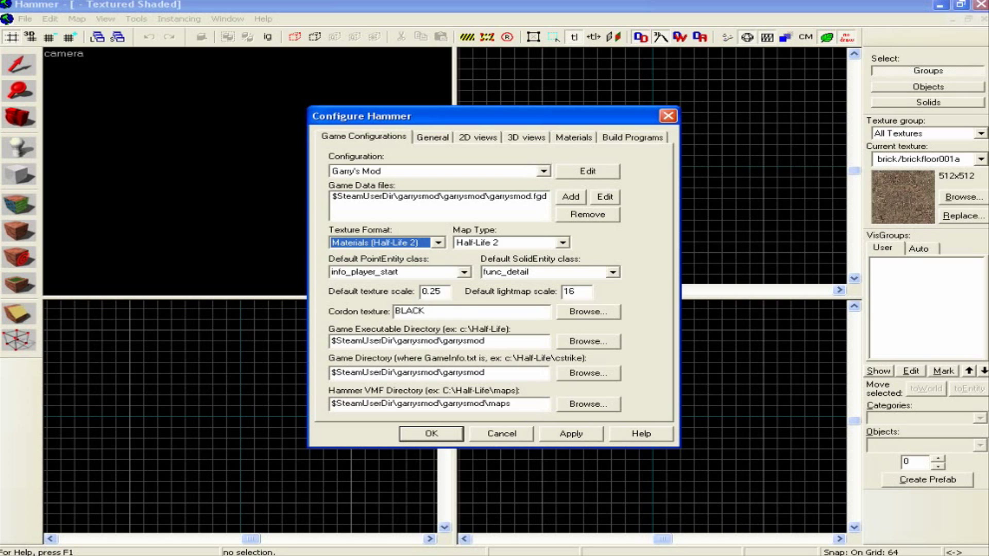
left_click(464, 272)
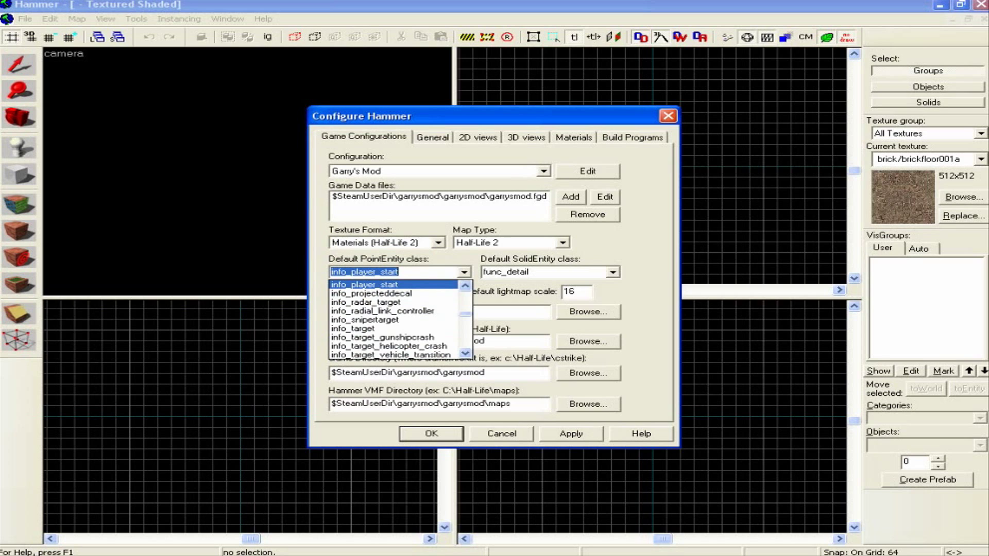
left_click(364, 285)
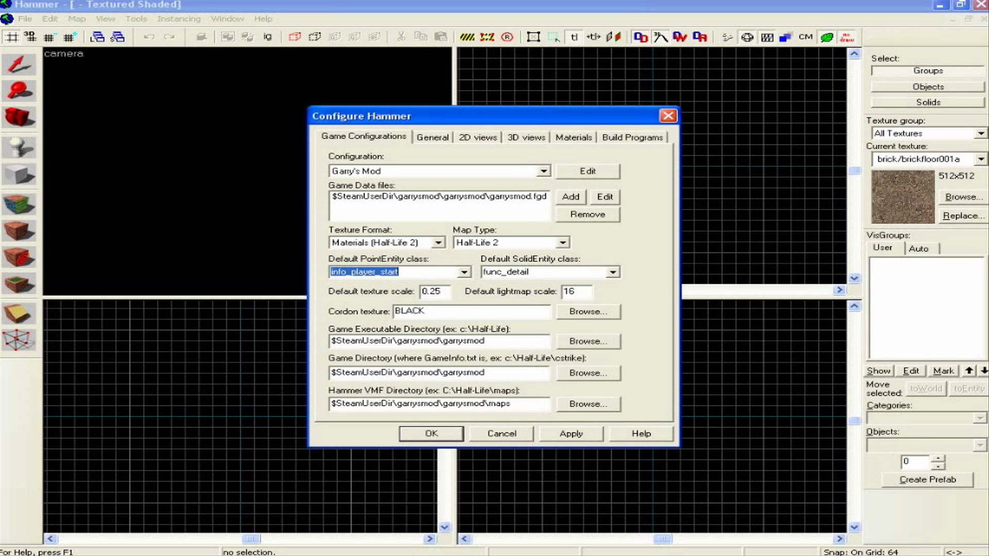
left_click(613, 272)
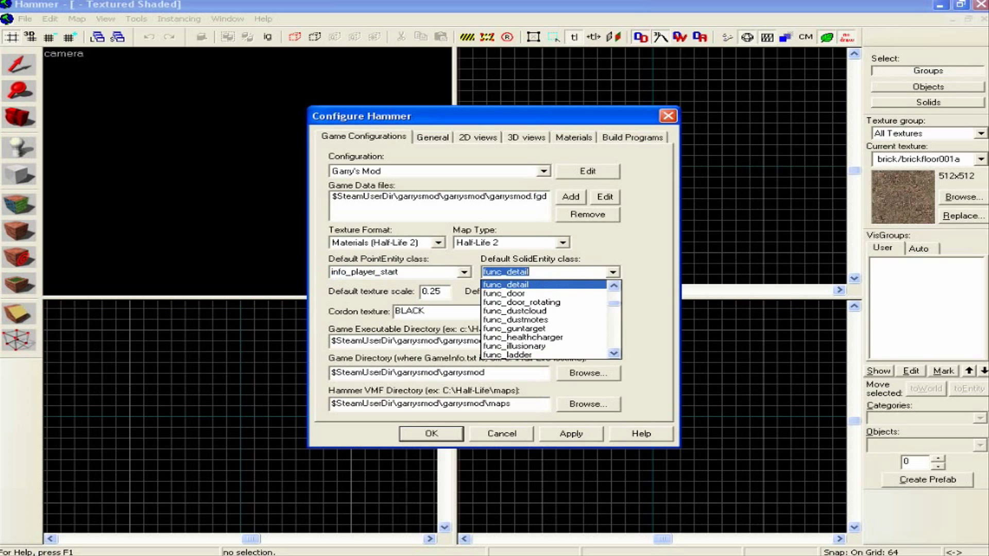
left_click(506, 285)
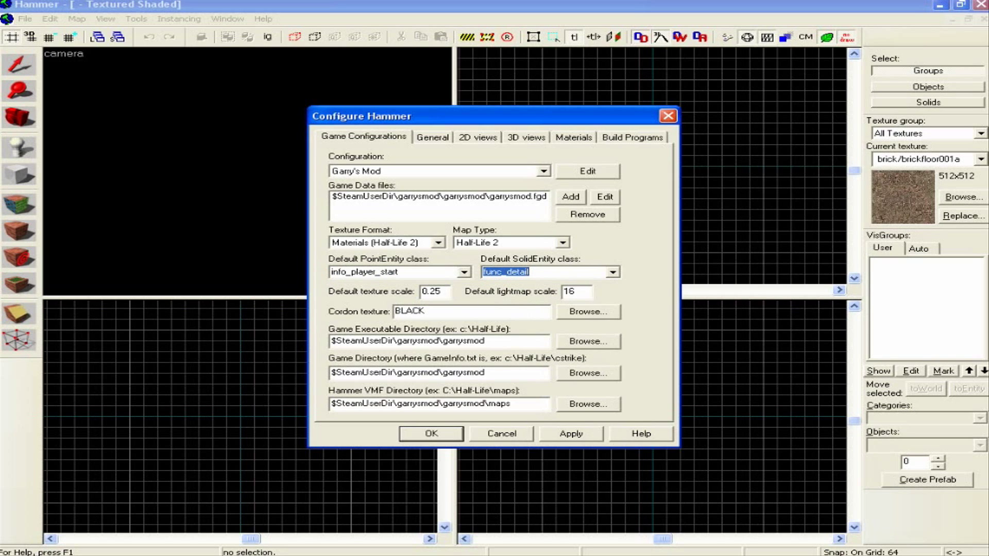
Step: Examine the default texture scale and the game executable, game and VMF directory paths of the Garry's Mod configuration
key("Tab")
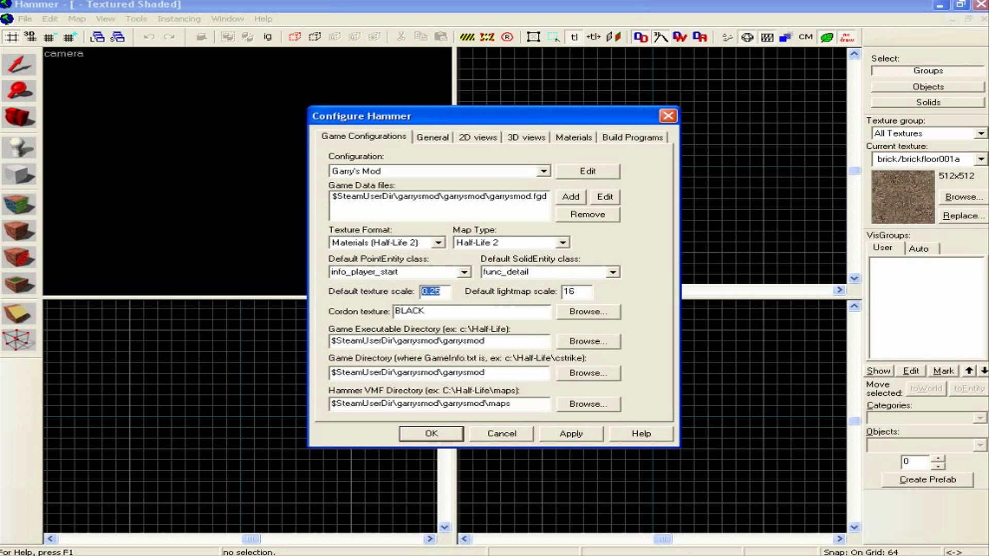
key("Tab")
key("Tab")
key("End")
left_click_drag(397, 341, 487, 341)
left_click(488, 341)
left_click_drag(486, 341, 330, 341)
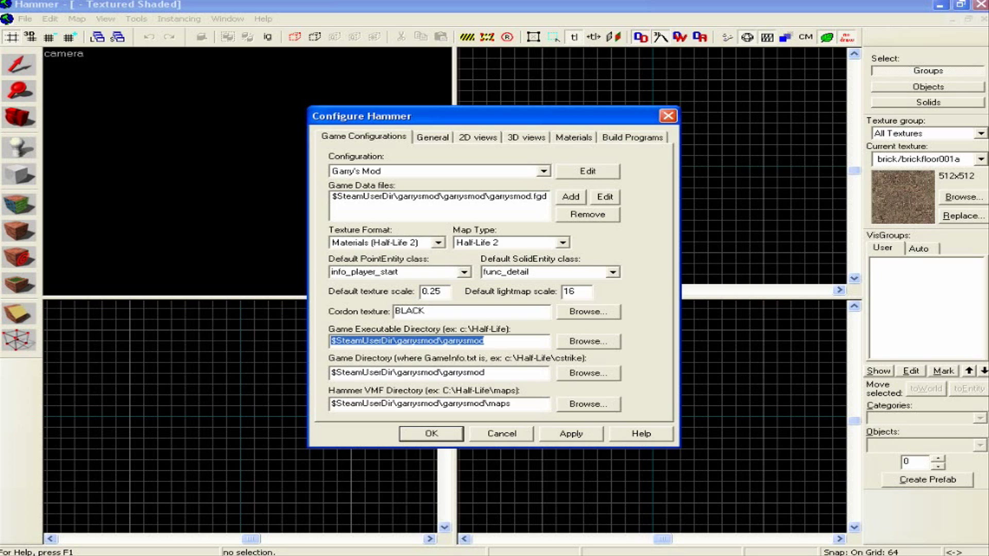
key("Tab")
key("End")
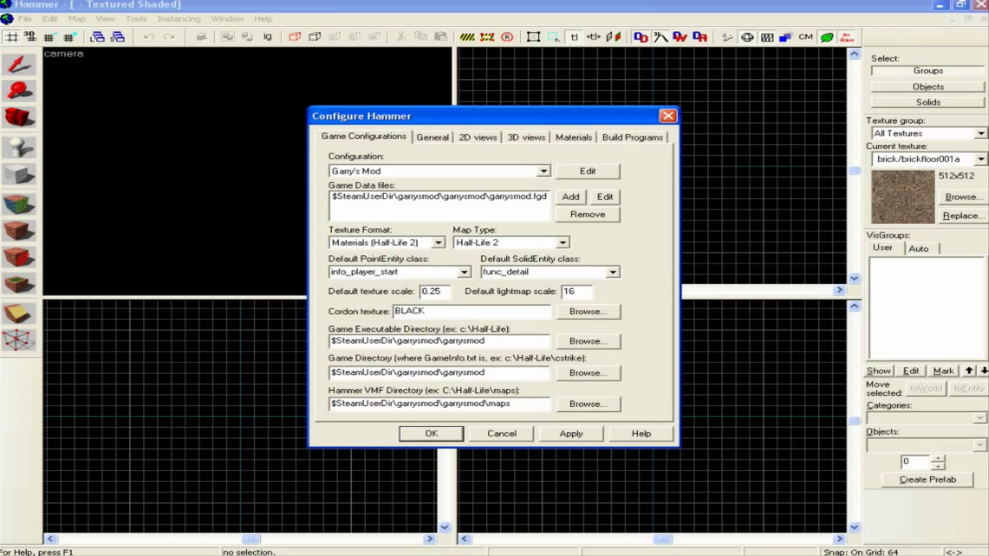
left_click(511, 404)
mouse_move(511, 404)
left_mouse_down()
mouse_move(342, 404)
mouse_move(511, 404)
left_mouse_up()
left_click_drag(511, 404, 485, 404)
left_click(511, 404)
Step: Look through the general, 2D, 3D and materials options, ending at the build program settings for Garry's Mod
left_click(432, 137)
left_click(478, 138)
key("ctrl+Tab")
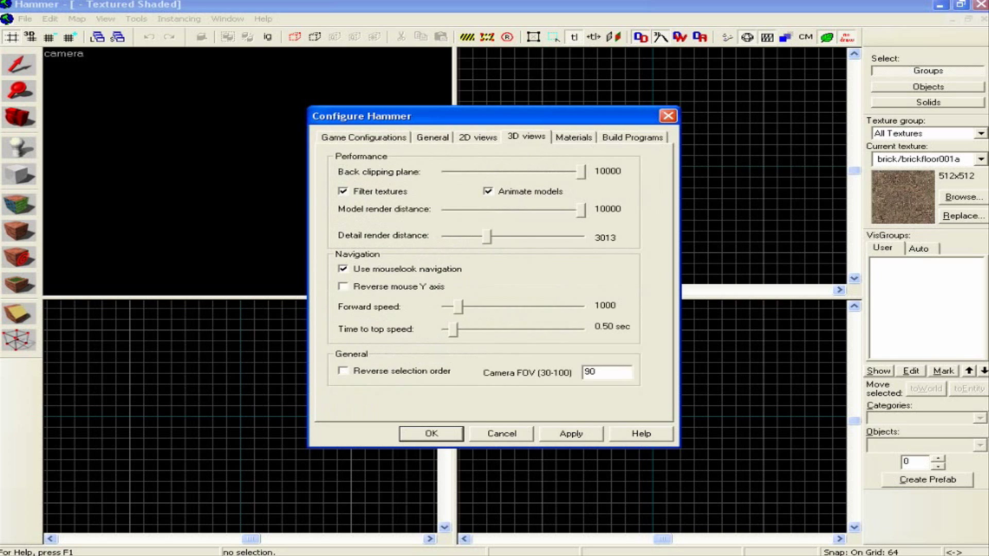
key("ctrl+Tab")
key("ctrl+Tab")
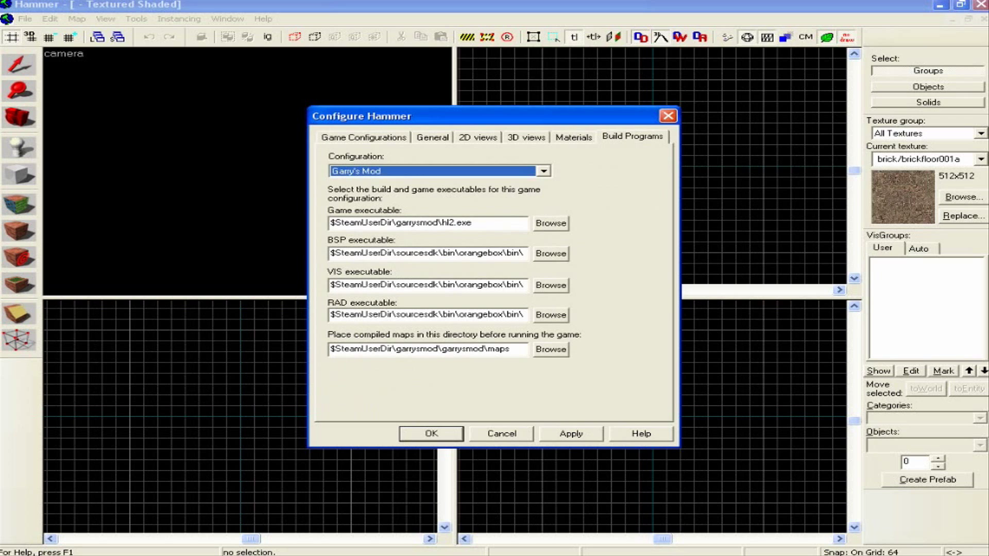
left_click(543, 171)
left_click(544, 171)
key("Tab")
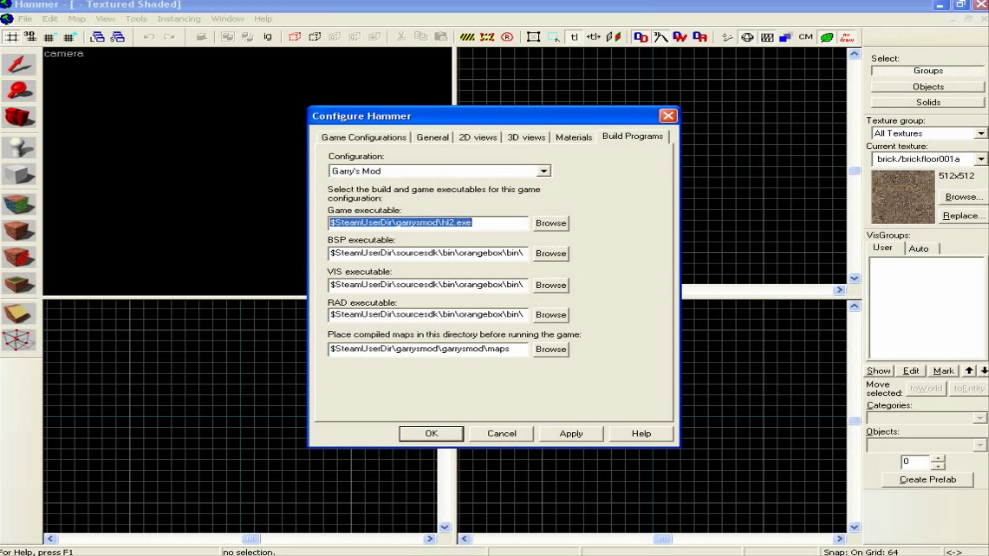
Step: Examine the full game executable path in the build program settings
key("Home")
key("shift+Right")
key("shift+Right")
key("shift+Right")
key("shift+Right")
key("shift+Right")
key("shift+Right")
key("shift+Right")
key("shift+Right")
key("shift+Right")
key("shift+Right")
key("shift+Right")
key("shift+Right")
key("shift+Right")
key("shift+Right")
key("shift+Right")
key("shift+Right")
key("shift+Right")
key("shift+Right")
key("shift+Right")
key("shift+Right")
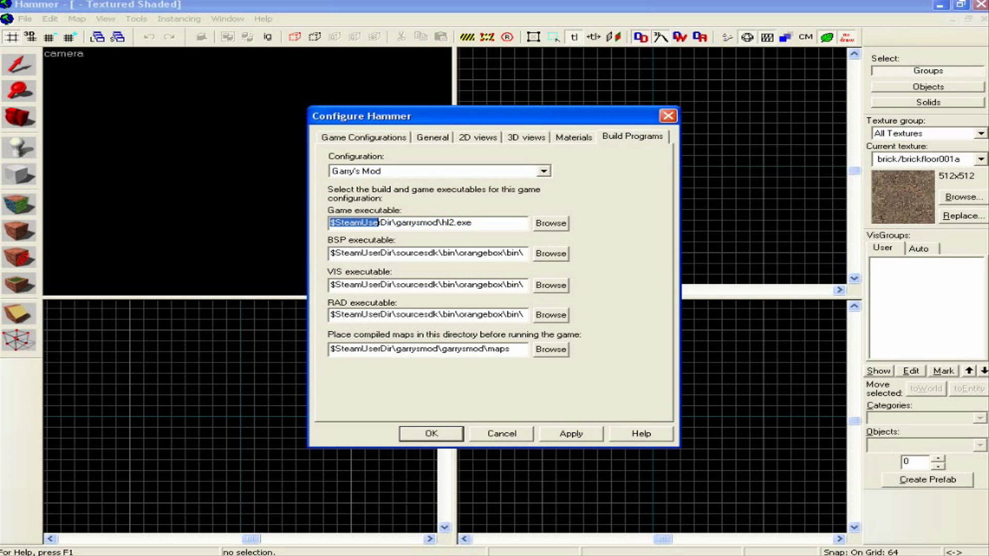
key("shift+Right")
key("shift+Right")
key("shift+Right")
key("shift+Right")
key("shift+Right")
key("shift+Right")
key("shift+Right")
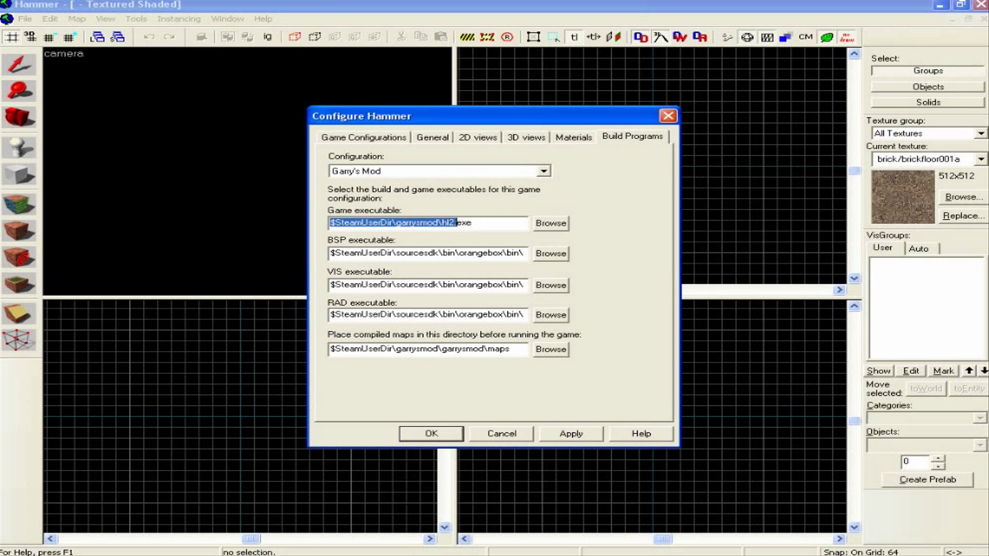
key("shift+Right")
key("shift+Right")
key("shift+Right")
key("shift+Right")
Step: Examine the BSP, VIS and RAD executable paths and the directory for compiled maps
key("Tab")
key("End")
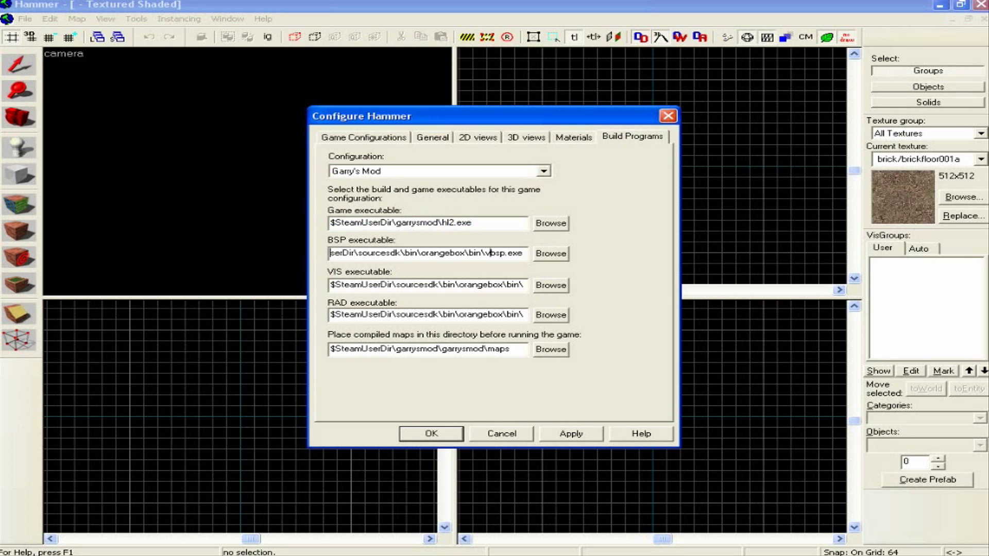
left_click_drag(336, 253, 327, 254)
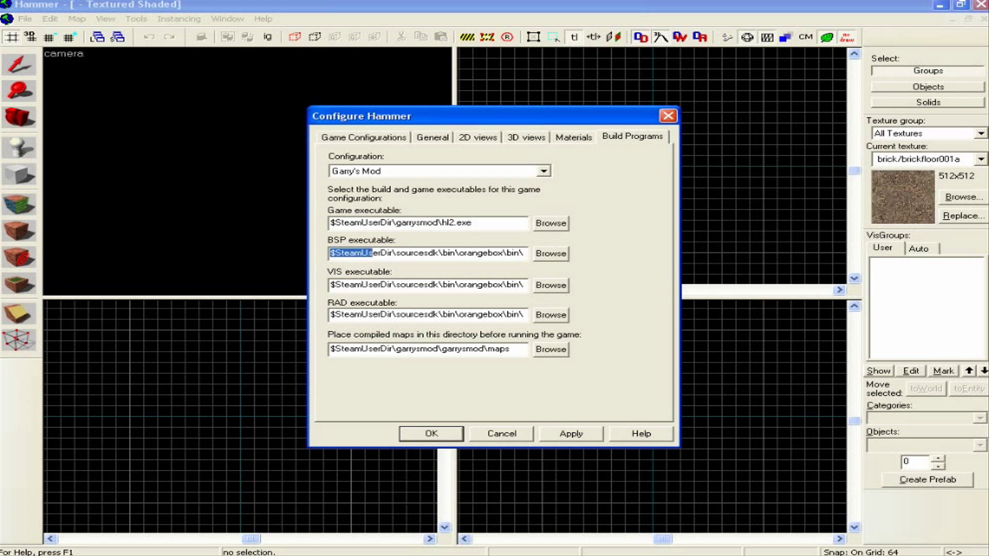
left_click(369, 253)
left_click_drag(520, 253, 485, 253)
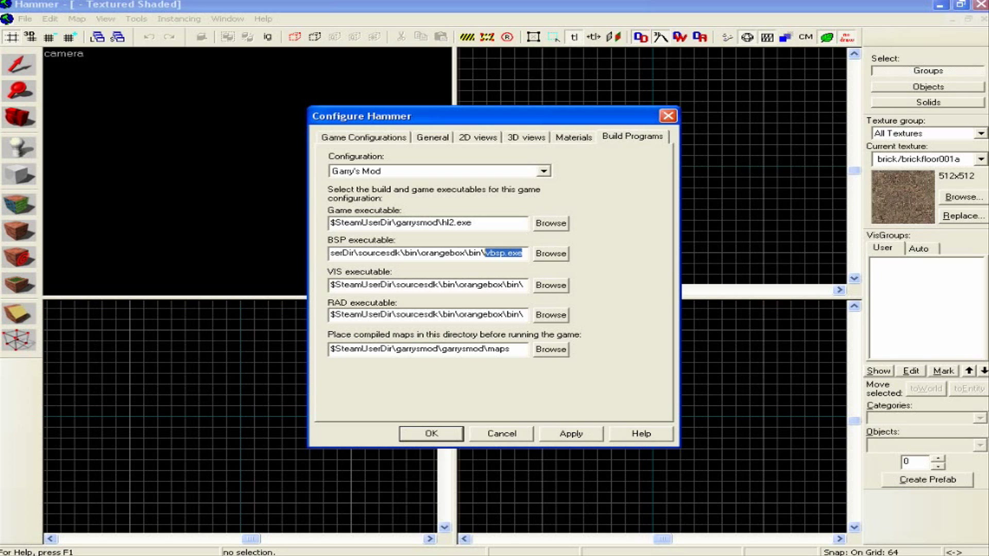
mouse_move(514, 285)
left_mouse_down()
mouse_move(532, 285)
mouse_move(497, 285)
mouse_move(527, 285)
left_mouse_up()
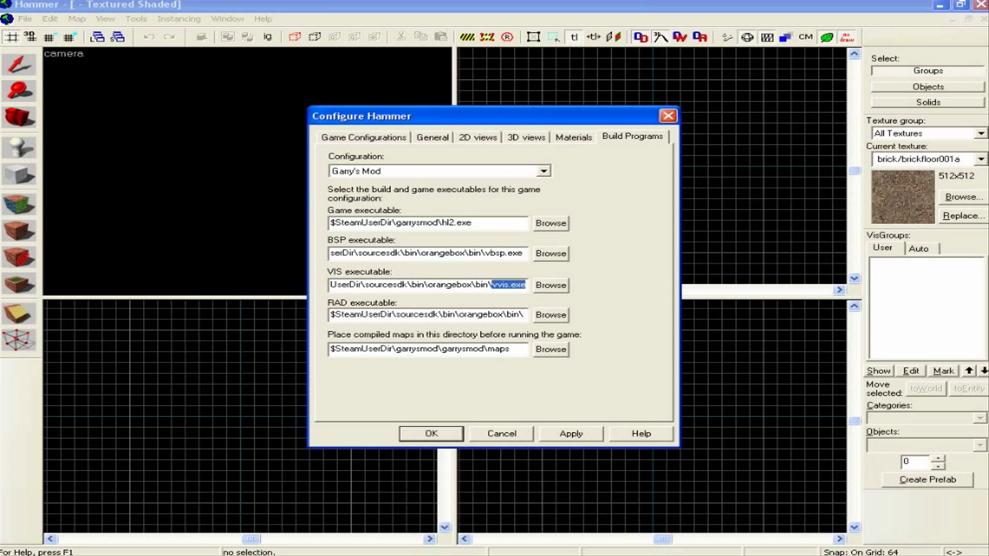
left_click_drag(520, 315, 536, 315)
type("\\")
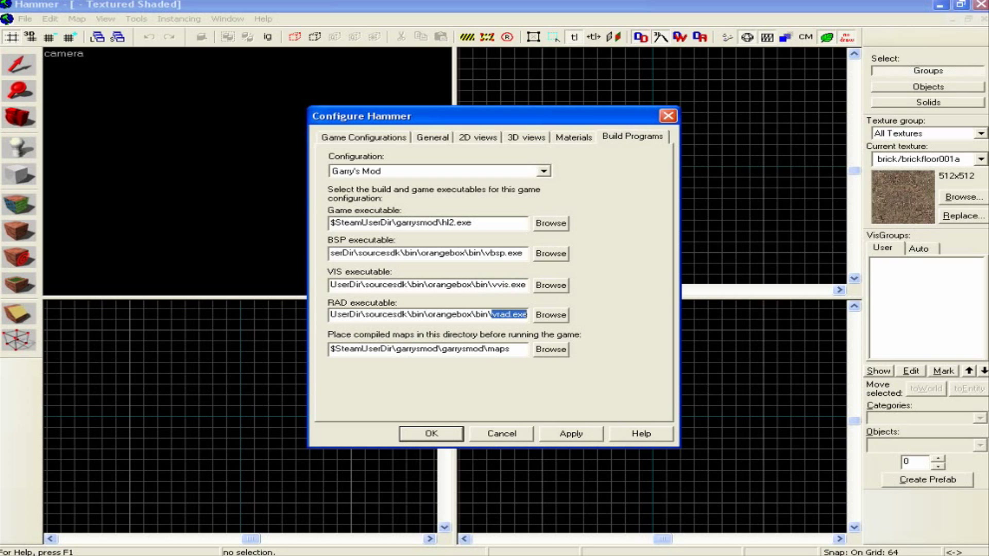
left_click(510, 349)
Step: Recheck the build program and game configuration settings, then accept the configuration options
key("ctrl+Tab")
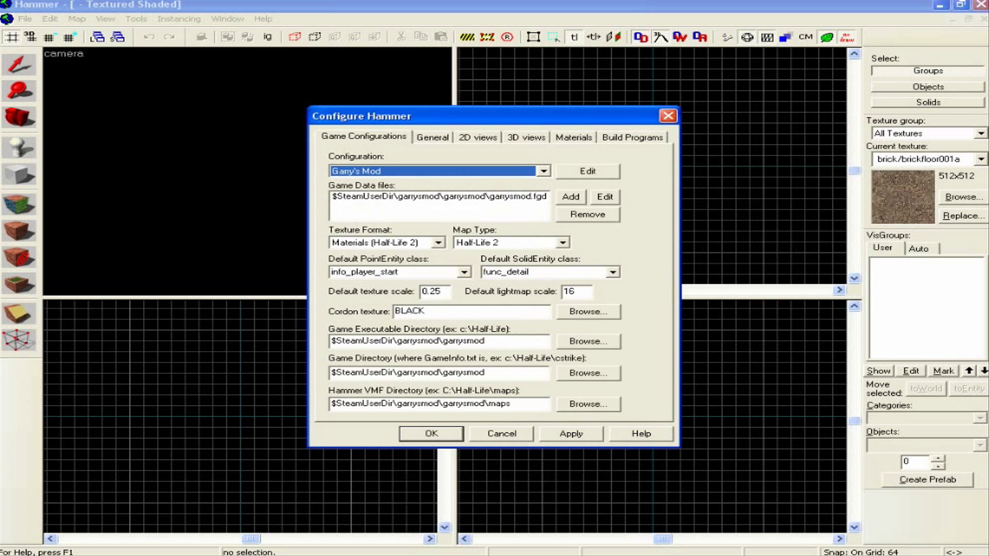
key("ctrl+shift+Tab")
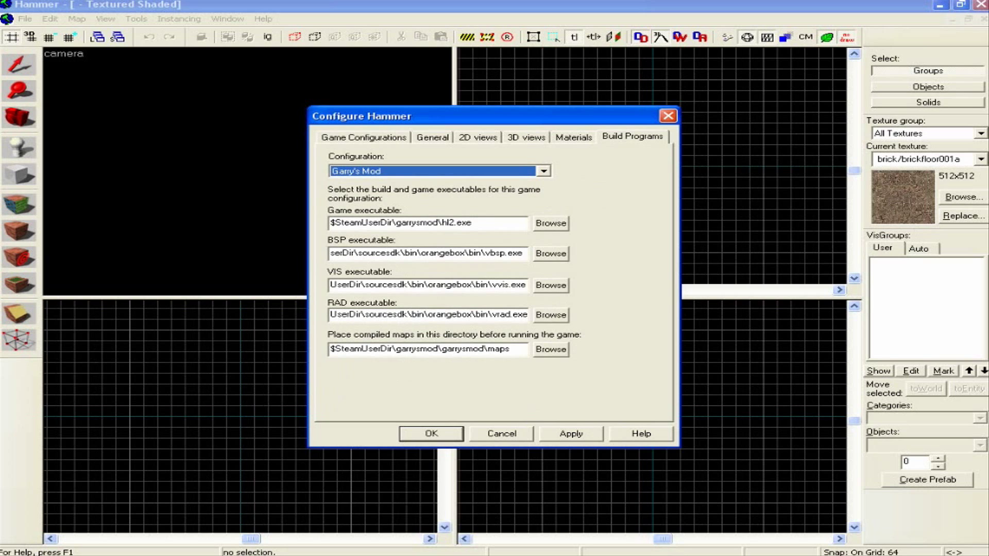
key("ctrl+Tab")
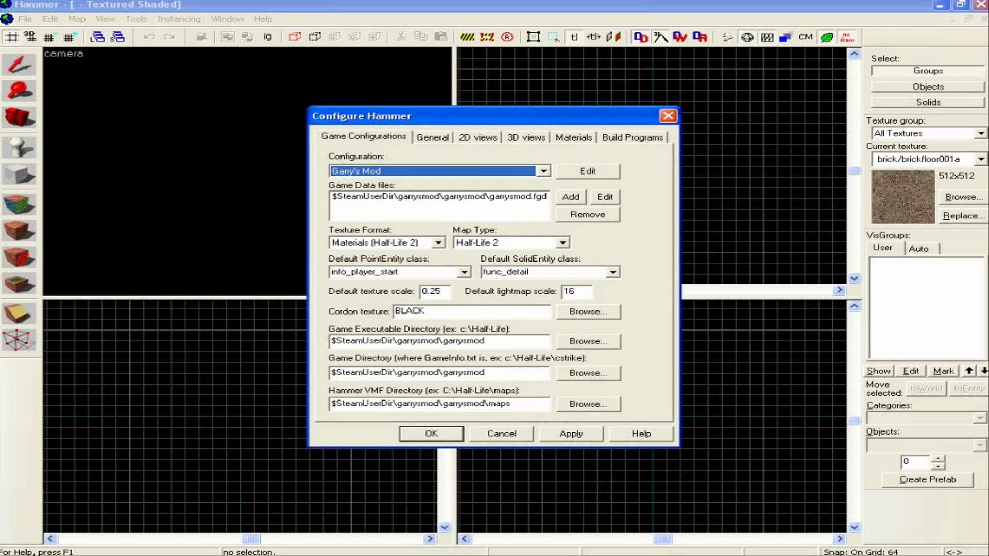
key("Return")
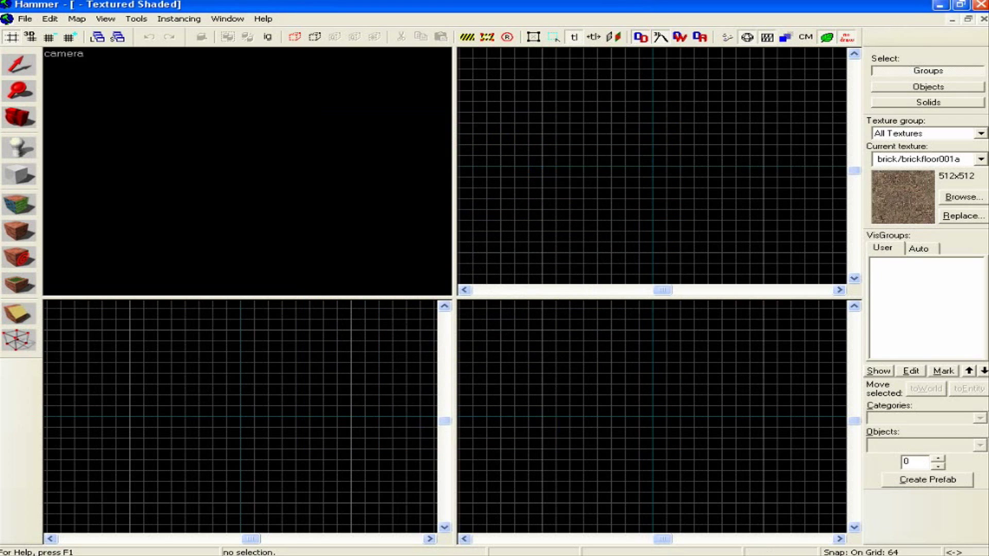
left_click(25, 19)
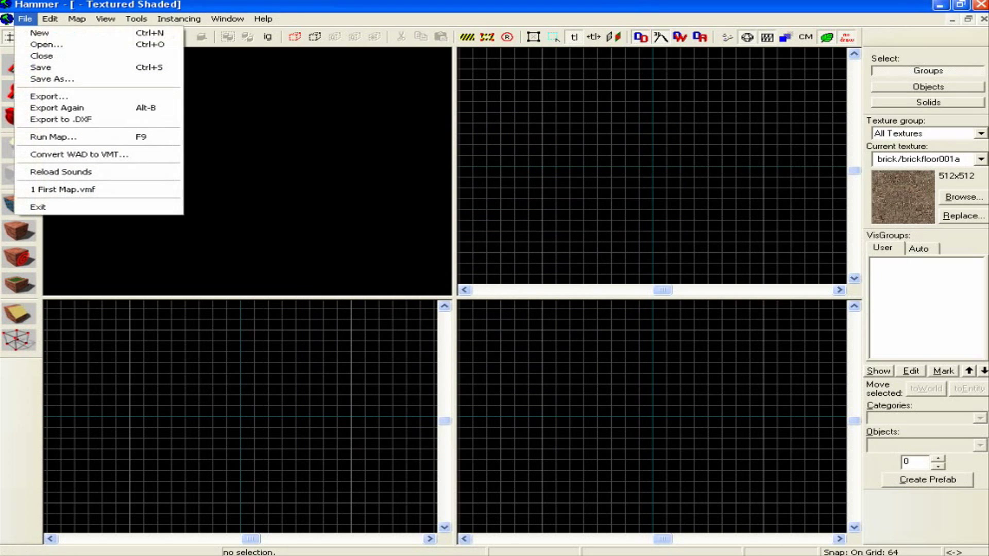
key("Escape")
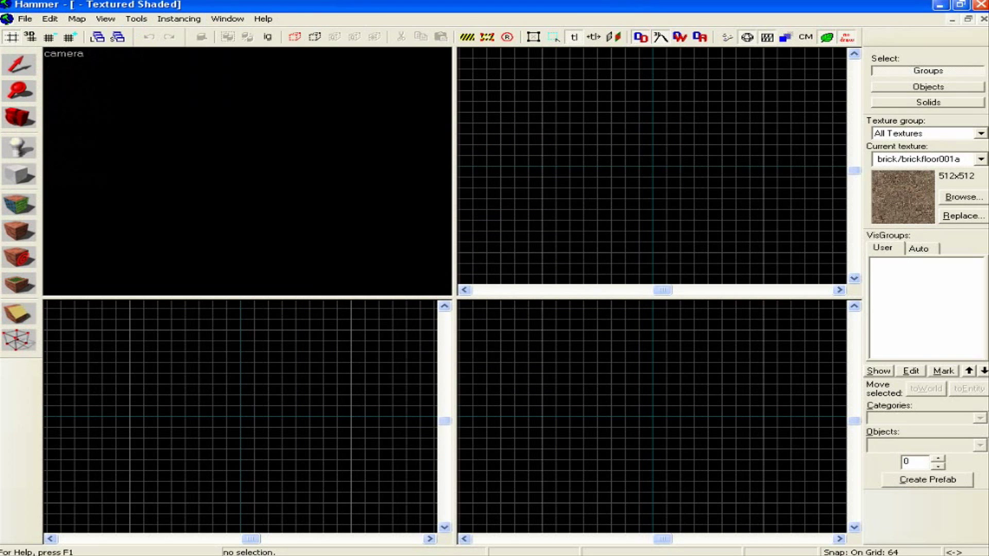